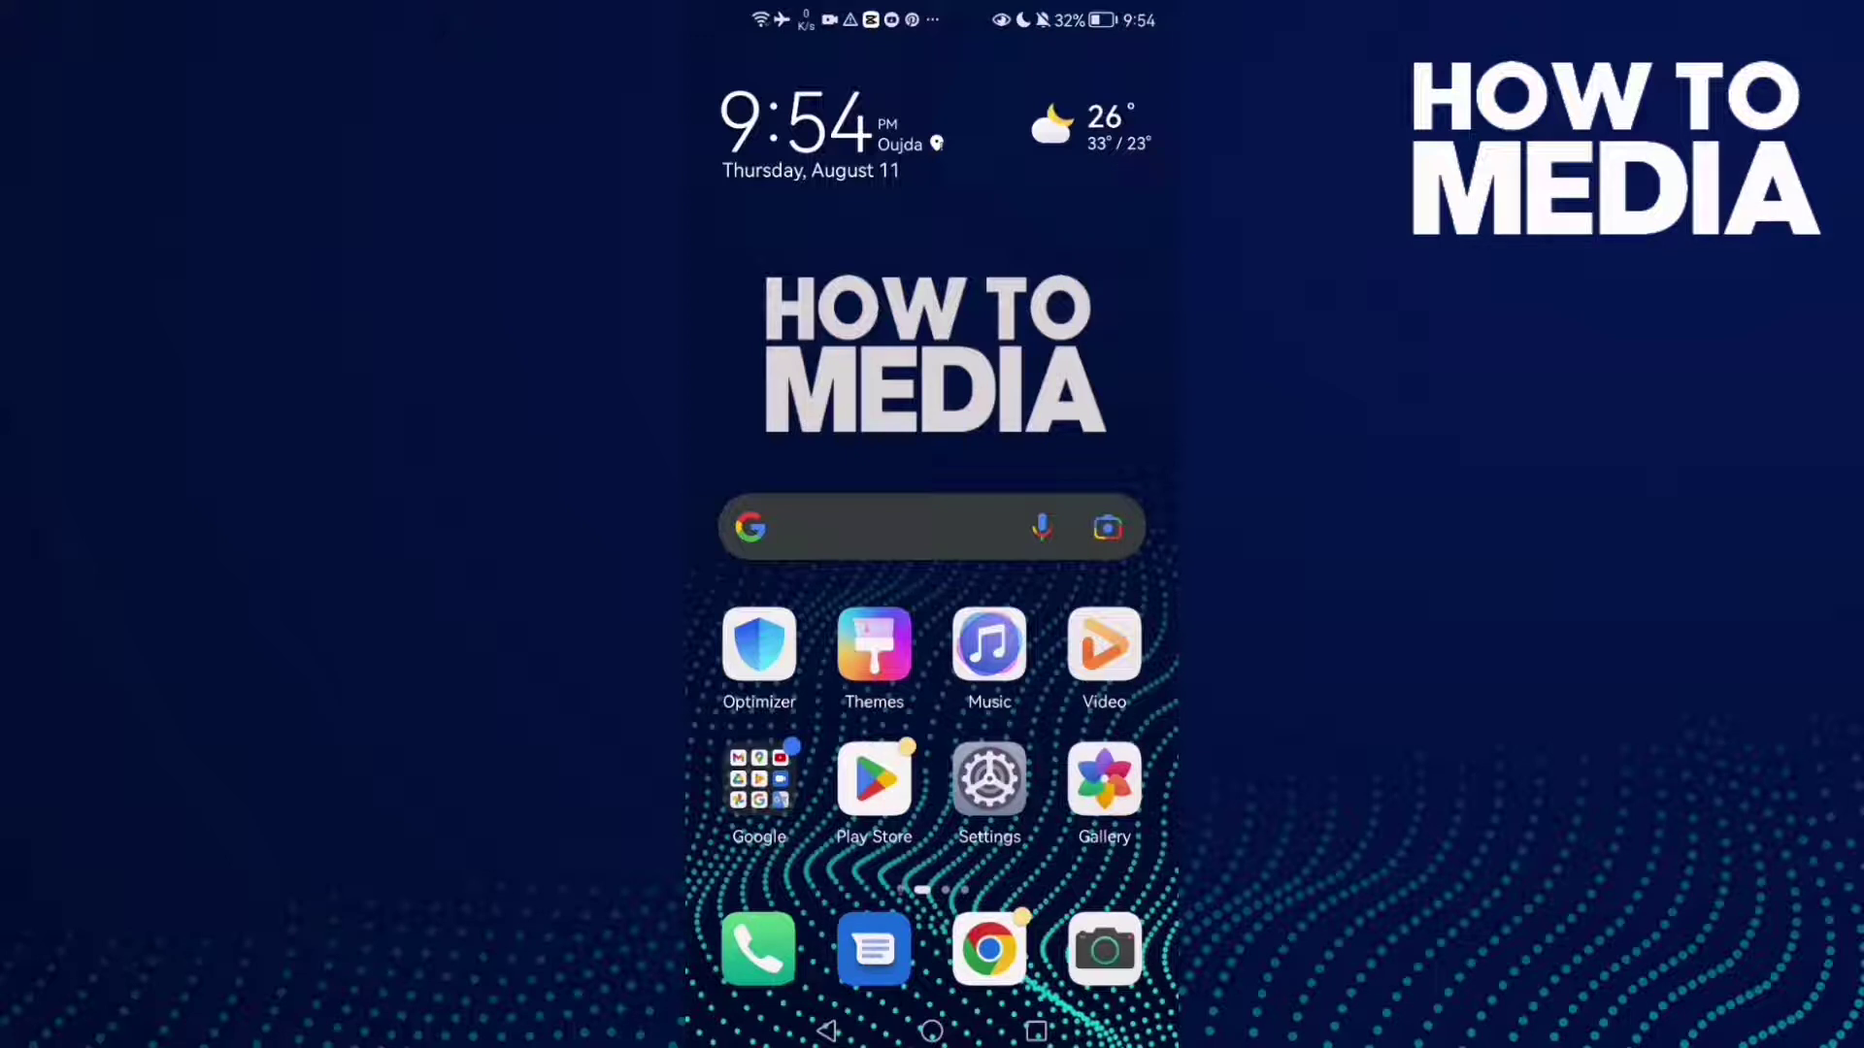
Swipe left to the home screen page holding the Deezer icon.
drag(1108, 437, 758, 437)
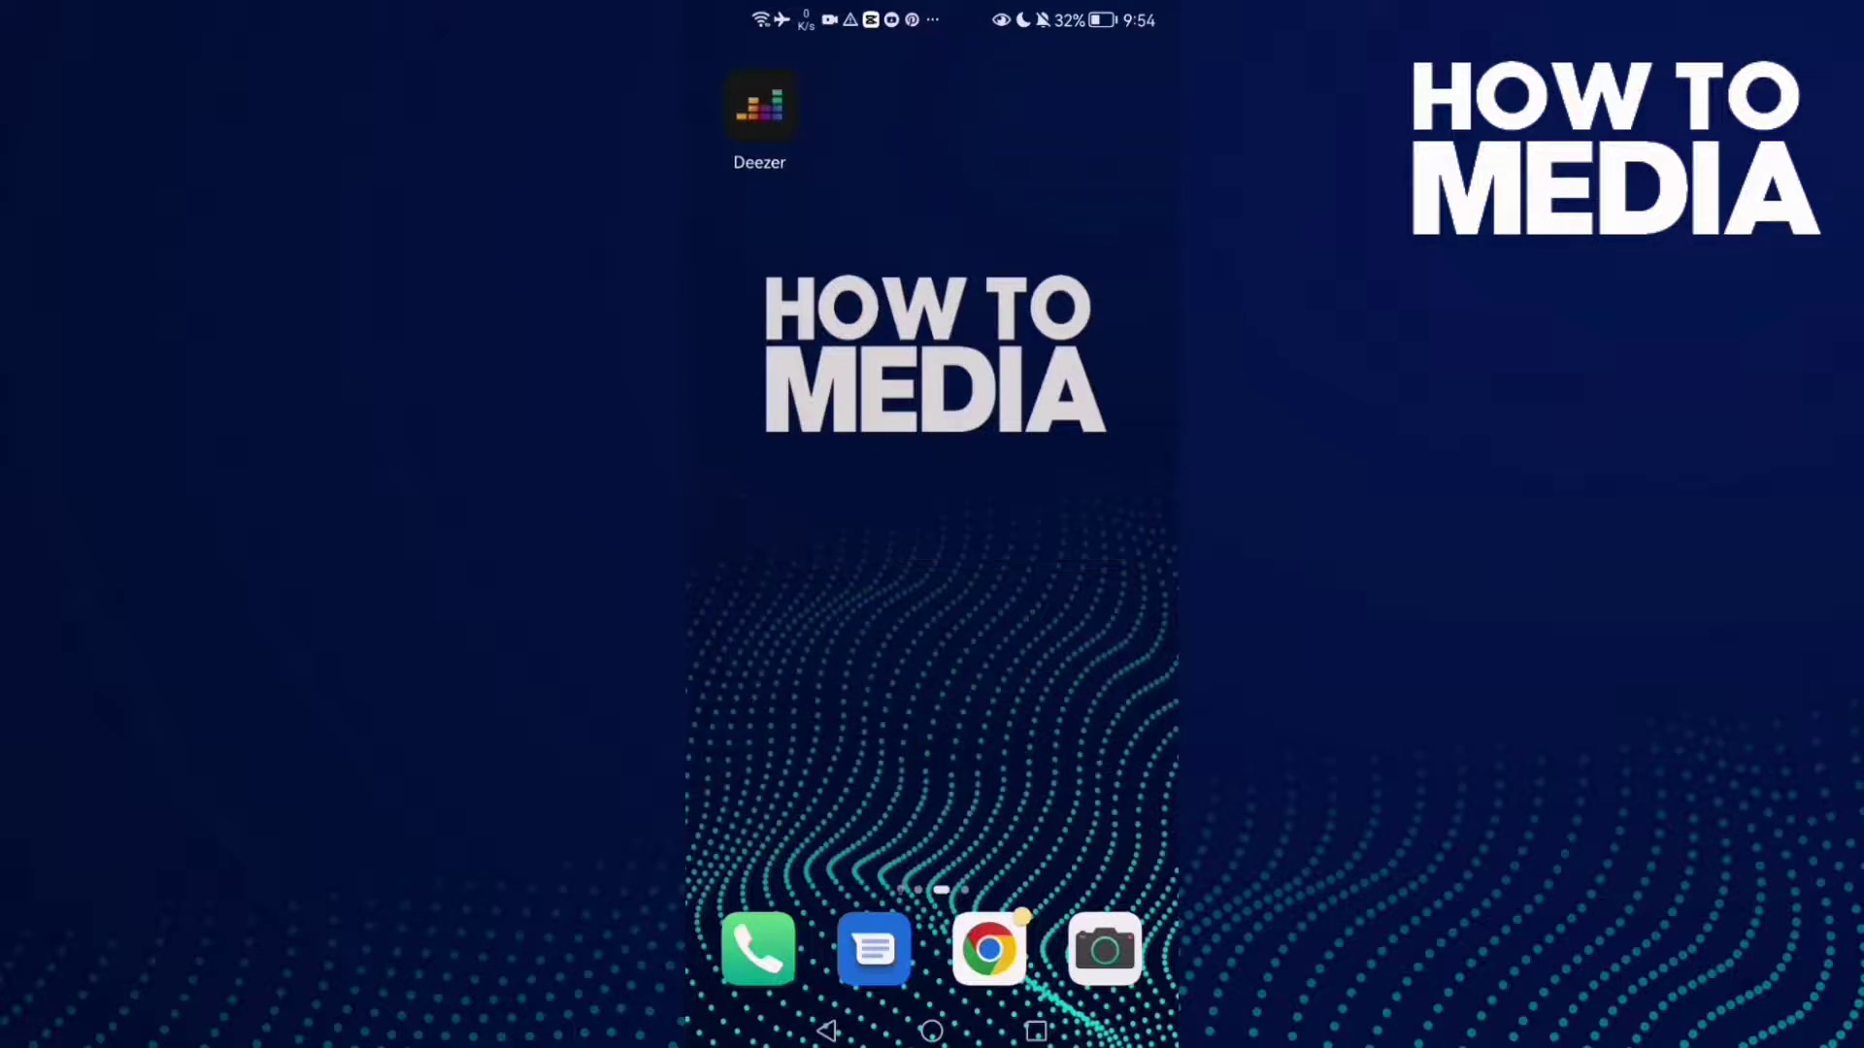
Launch Deezer and reach its Music home feed with recent items and mixes.
click(759, 118)
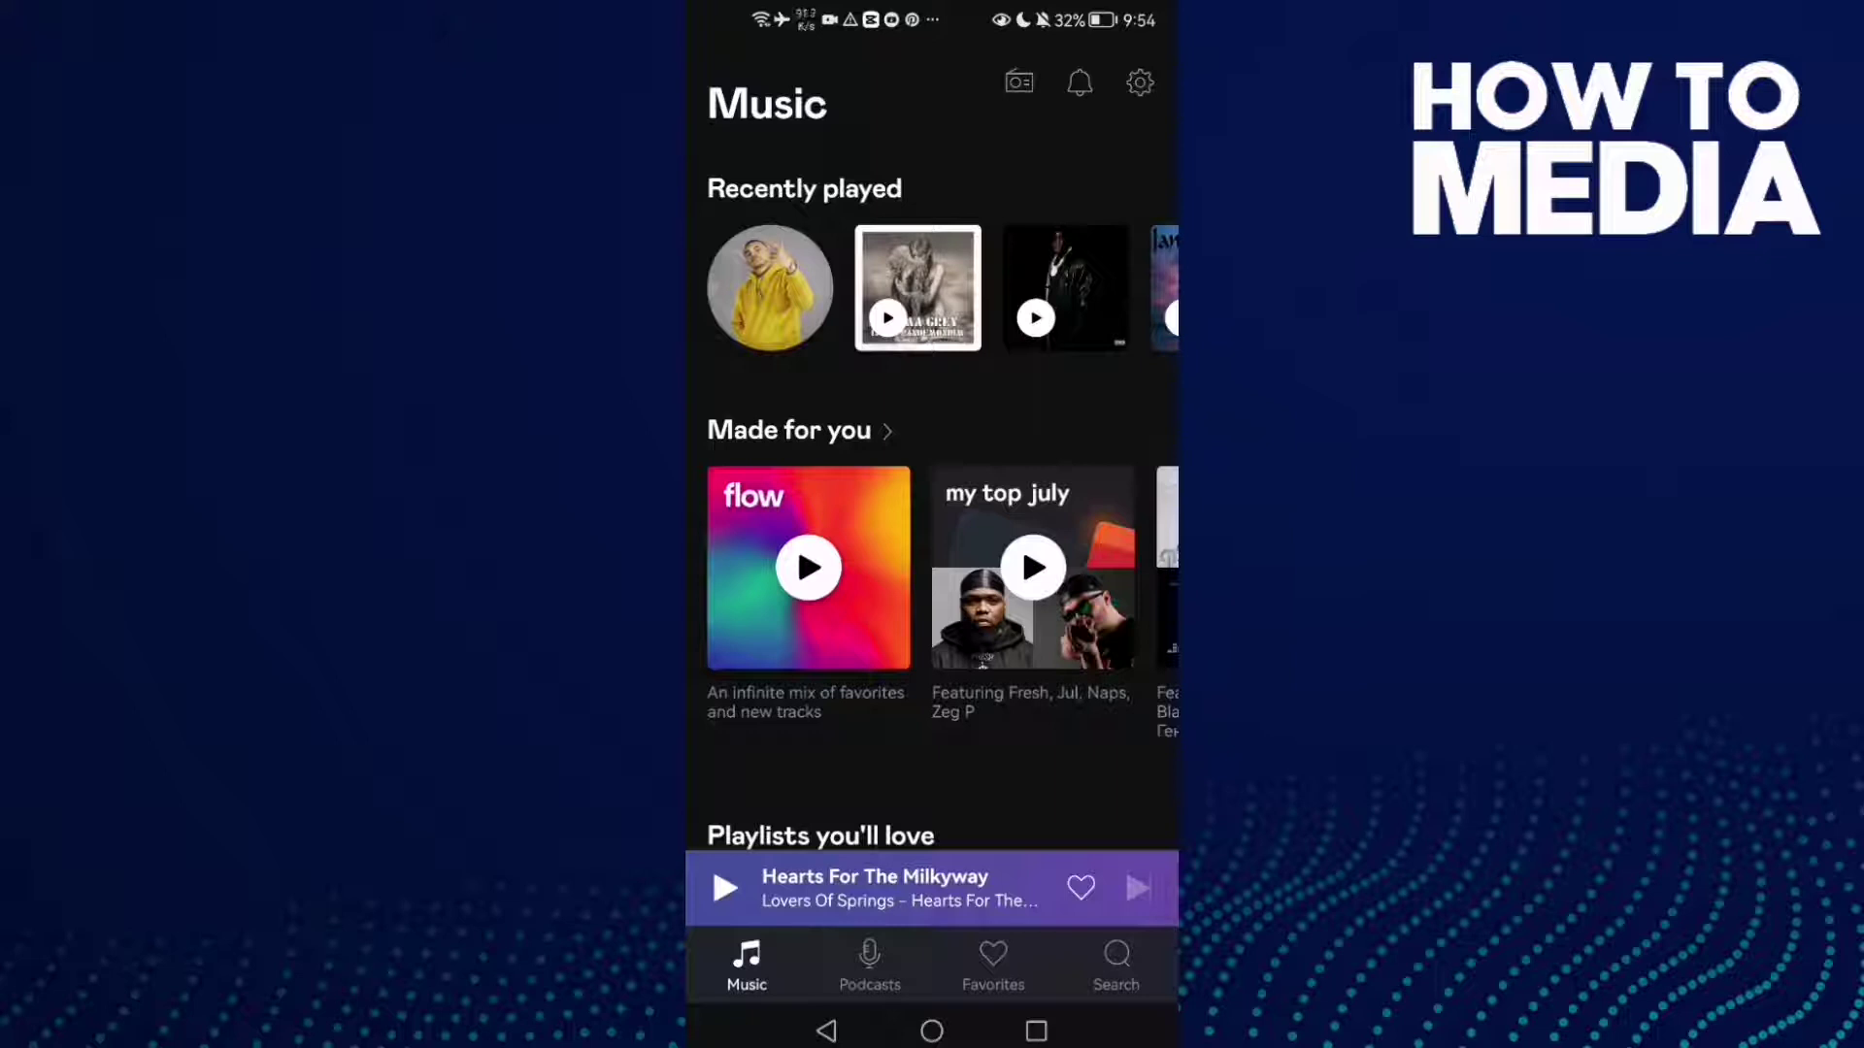
click(1141, 84)
click(1141, 84)
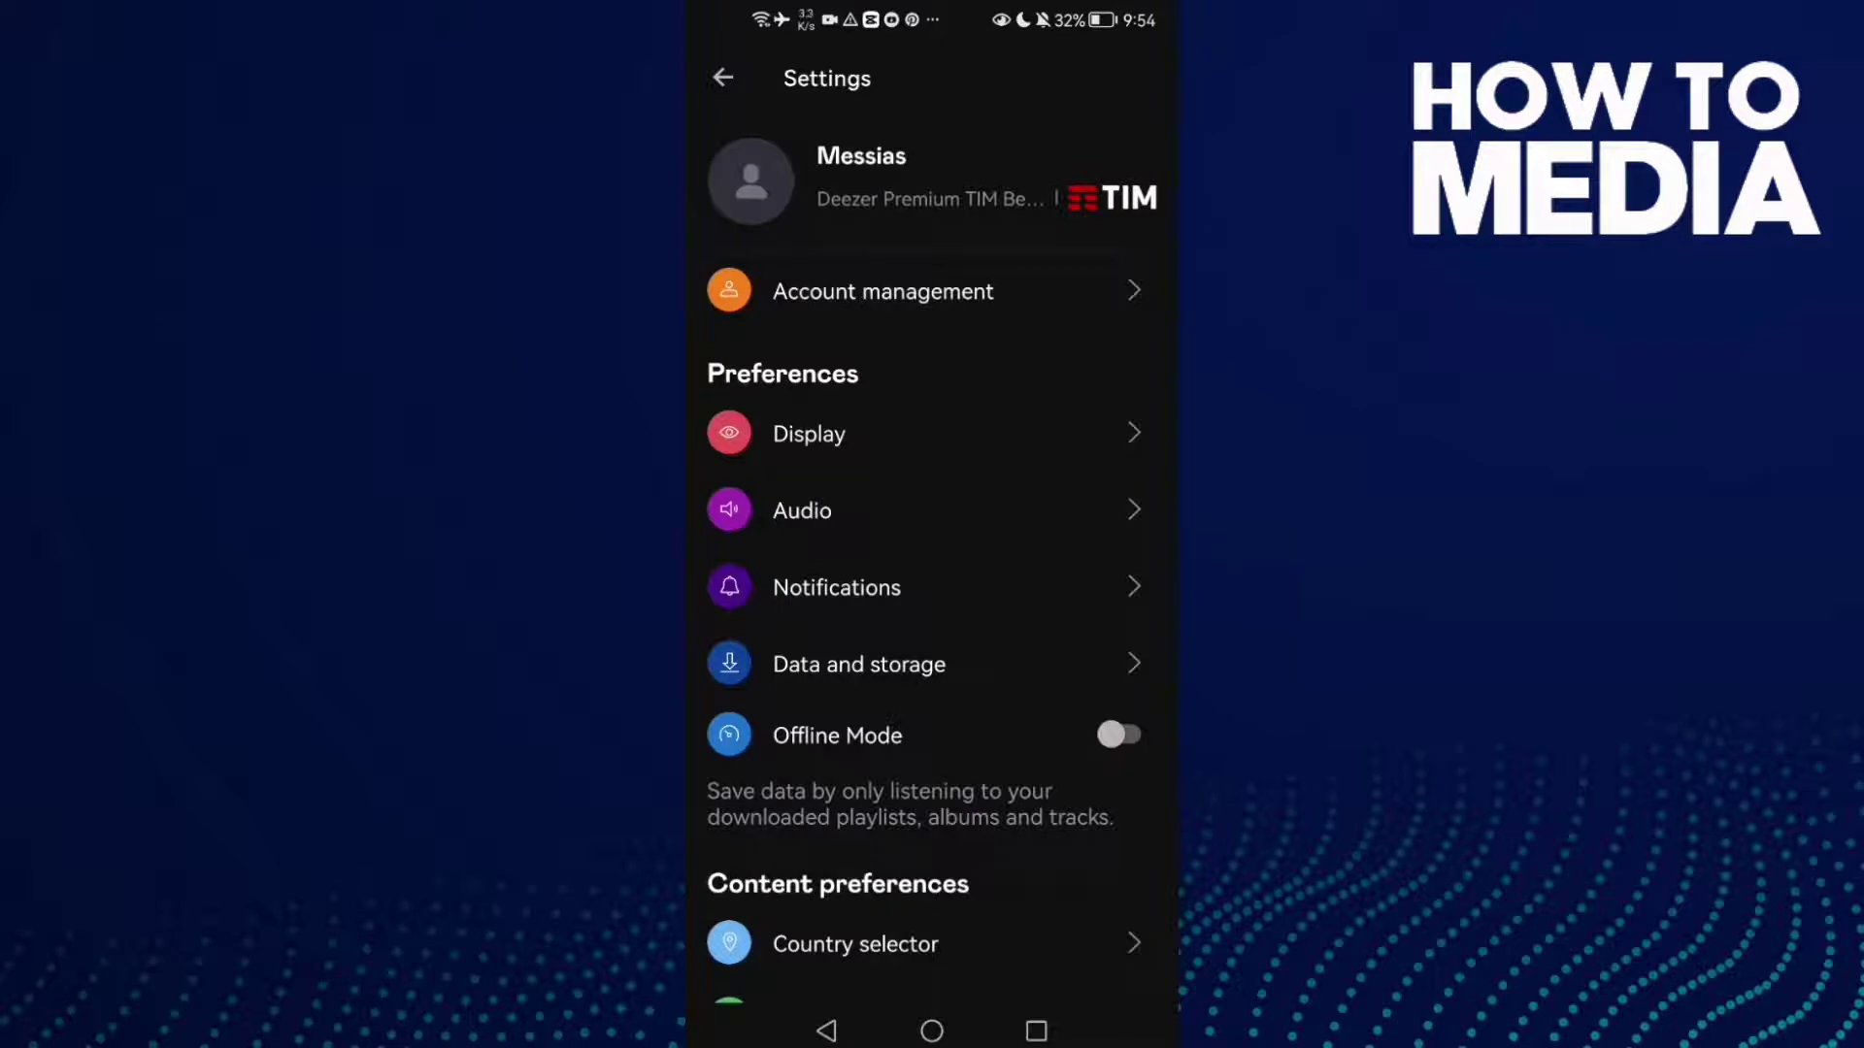
drag(857, 435, 923, 397)
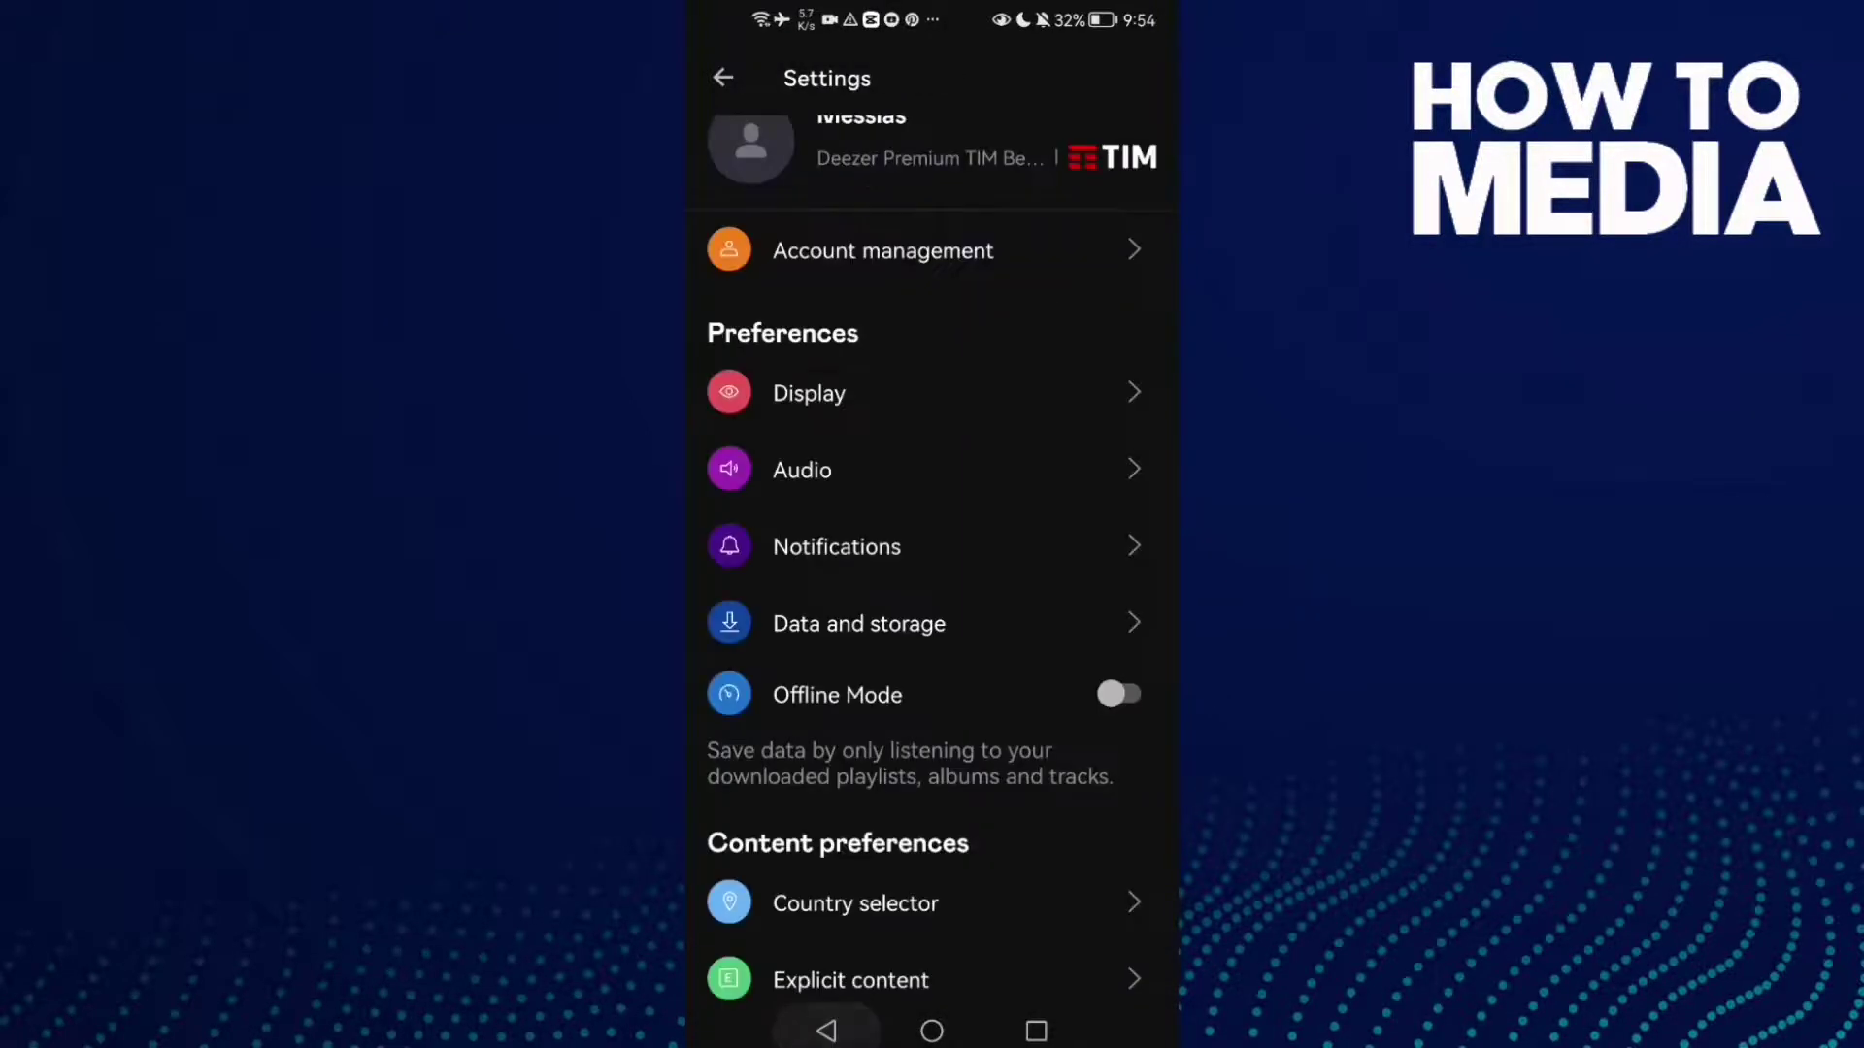
click(899, 392)
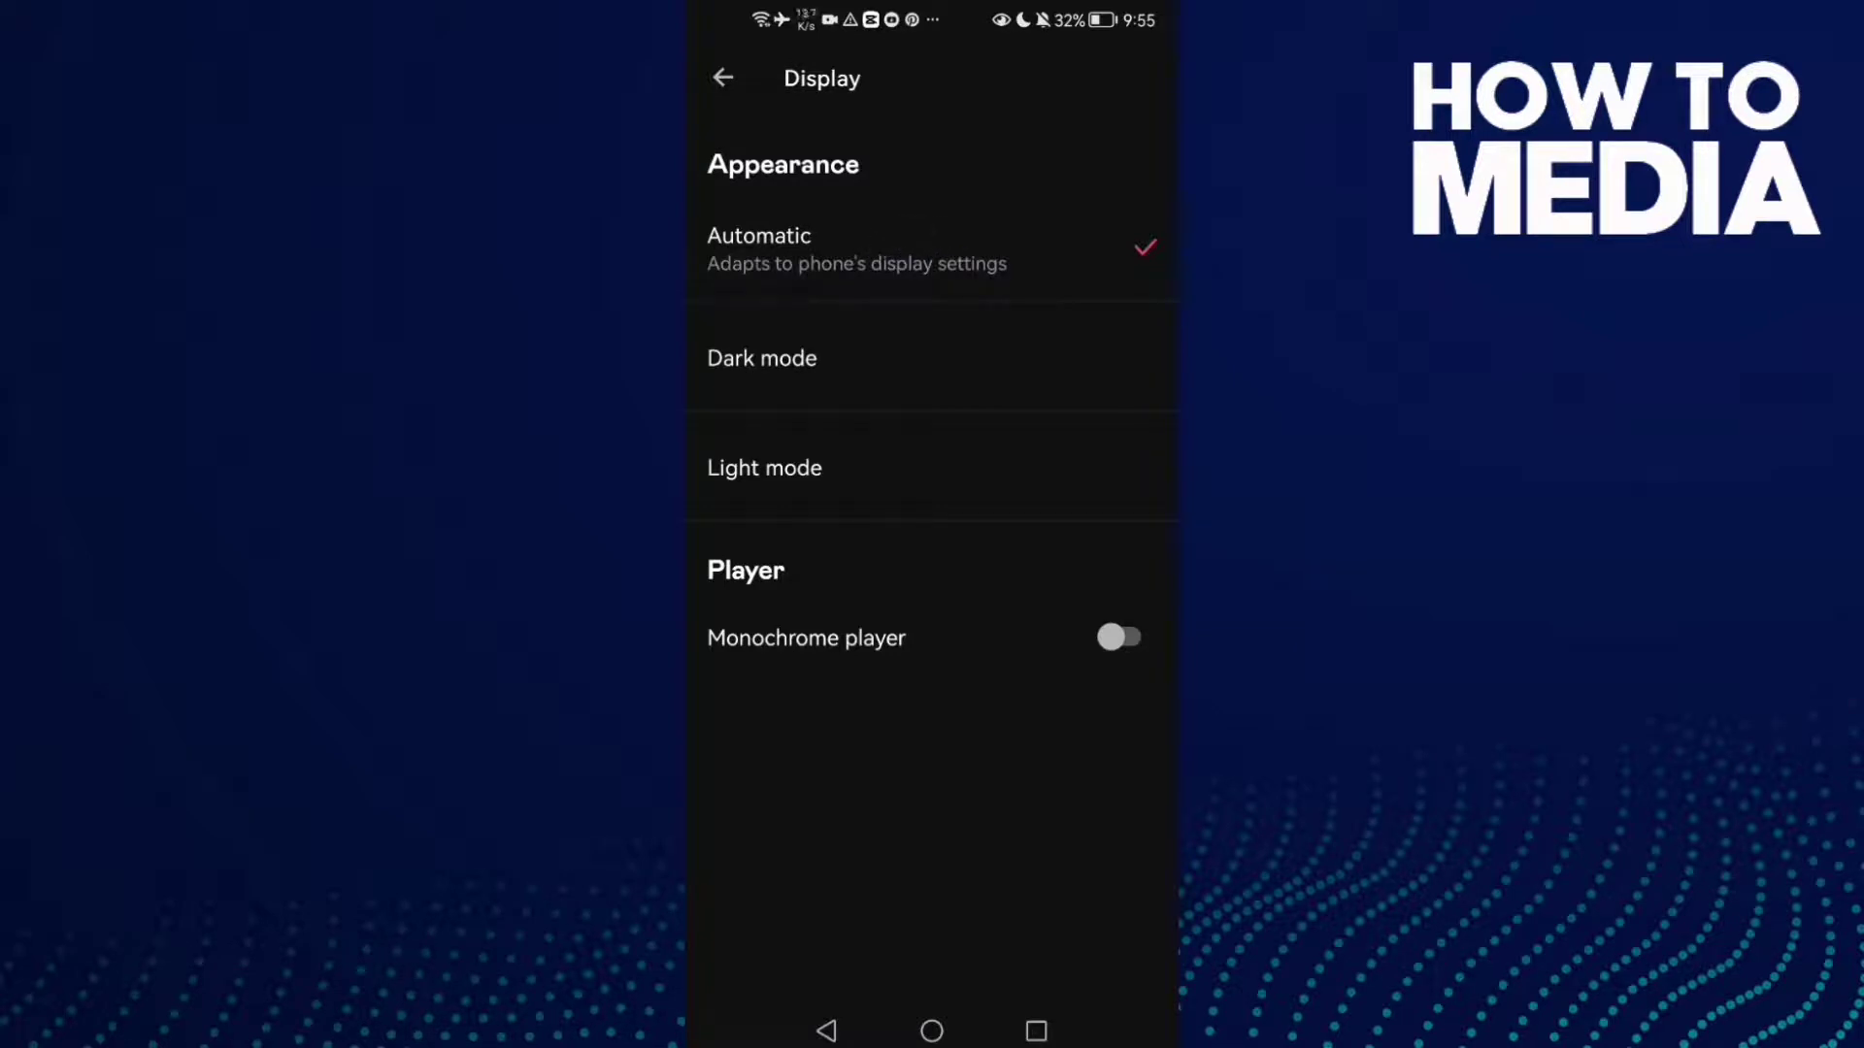
click(827, 1032)
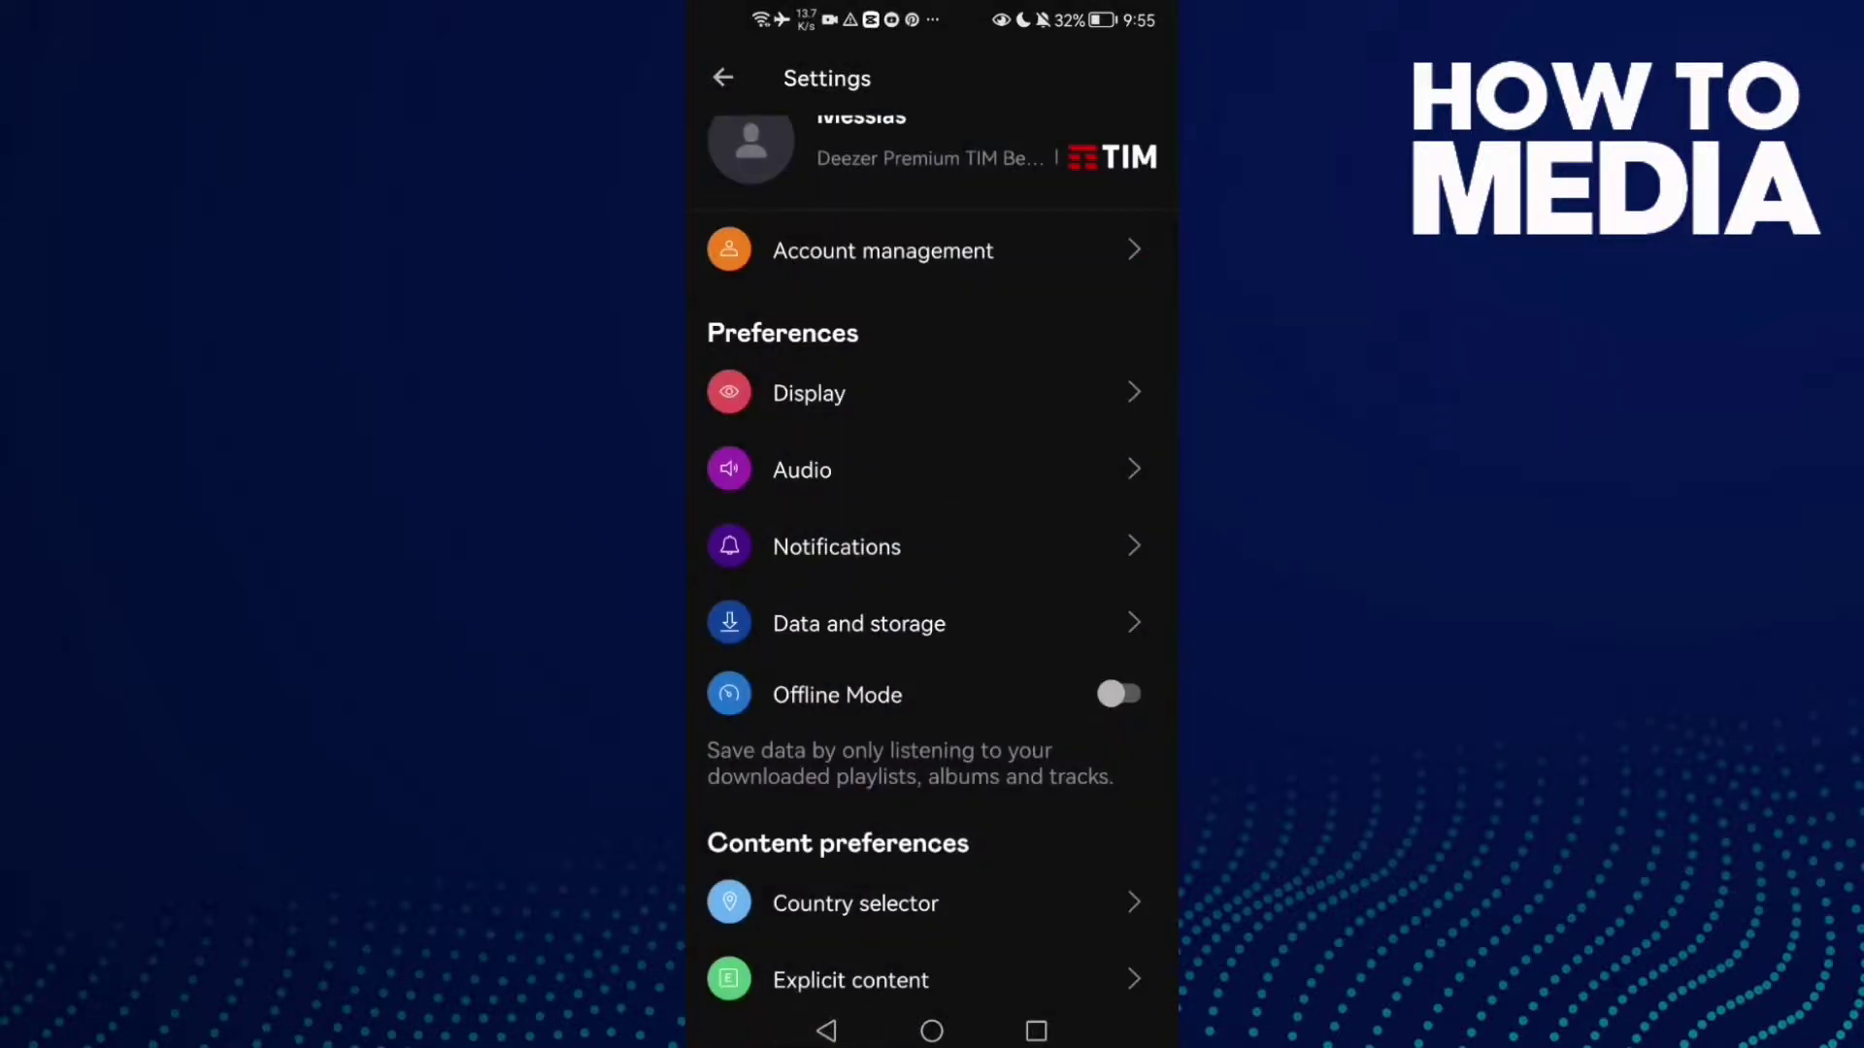
click(826, 1031)
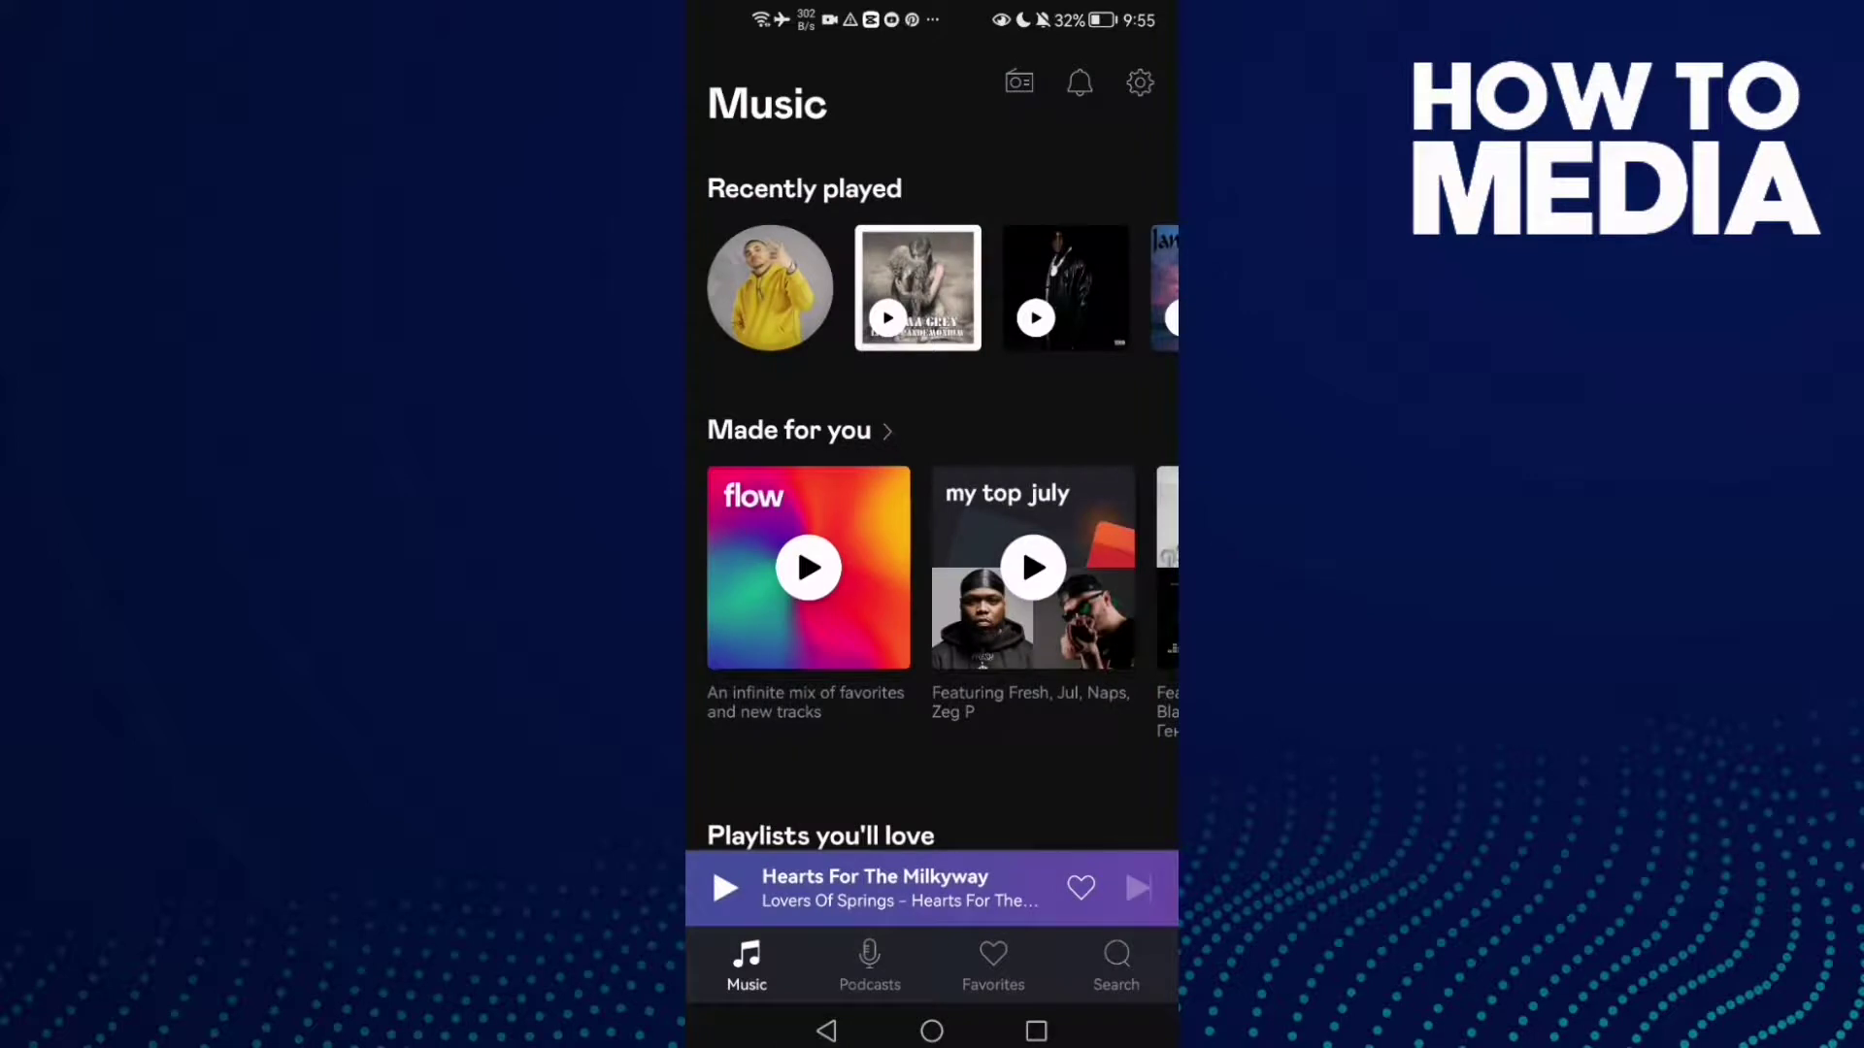
Exit Deezer to the Android home screen page with the Deezer icon.
click(930, 1031)
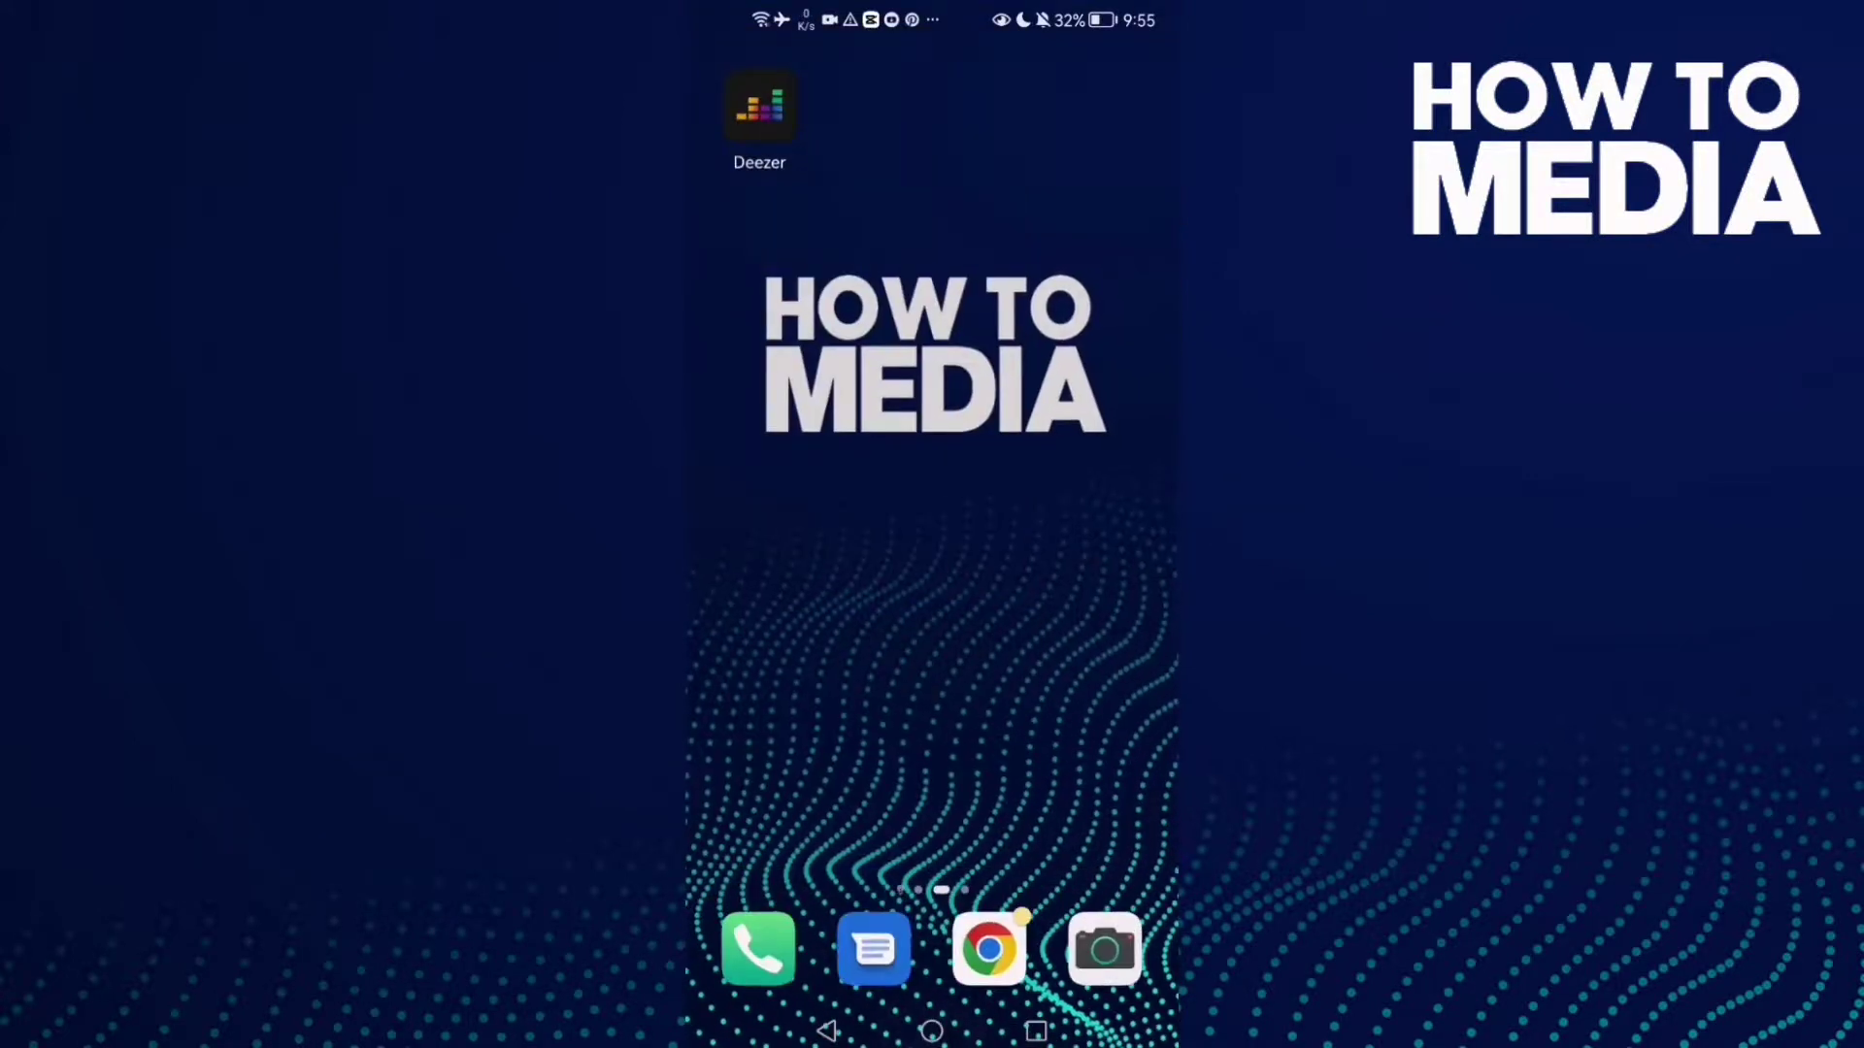